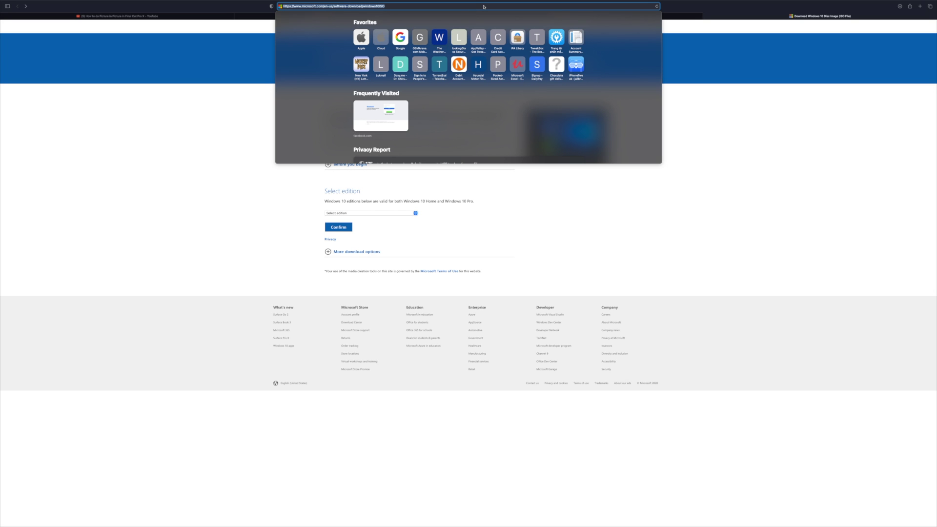
Choose Windows 10 as the edition on Microsoft's disc image download page and confirm it.
left_click(685, 202)
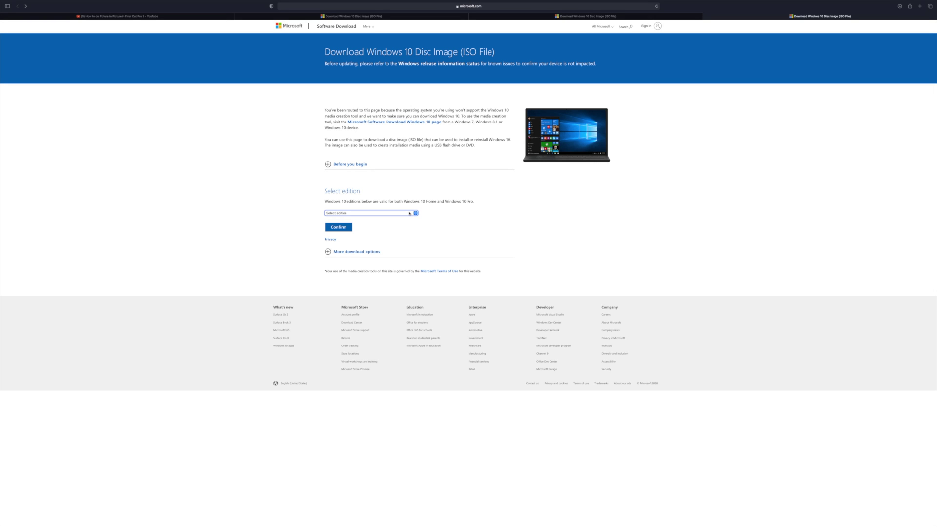
left_click(409, 213)
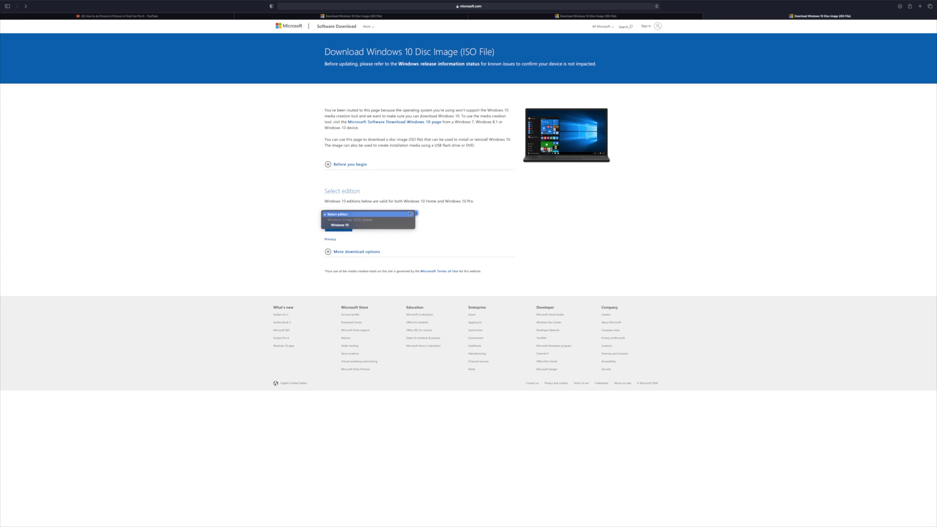
left_click(352, 226)
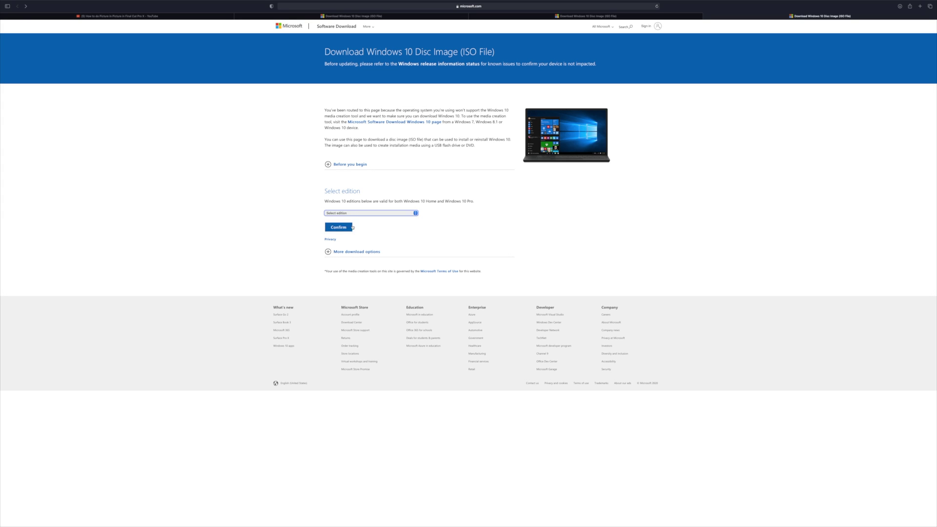
left_click(344, 228)
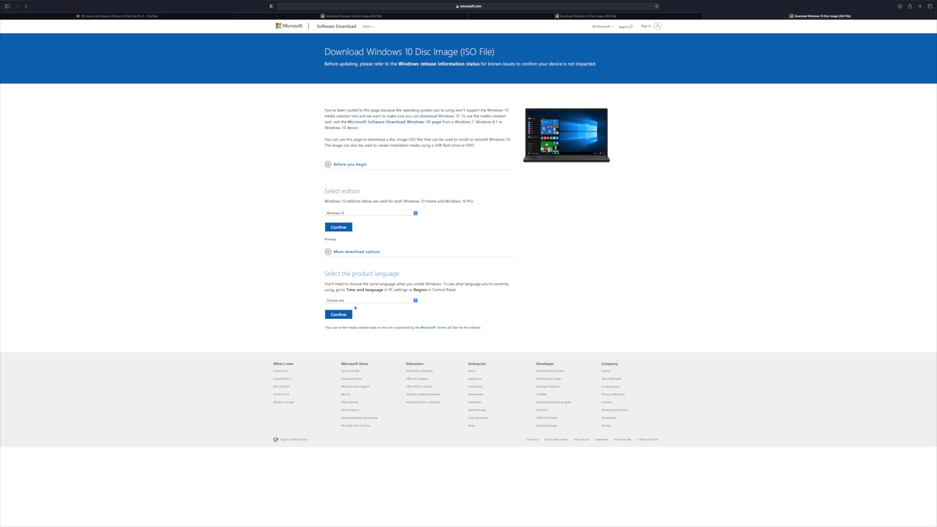
left_click(356, 301)
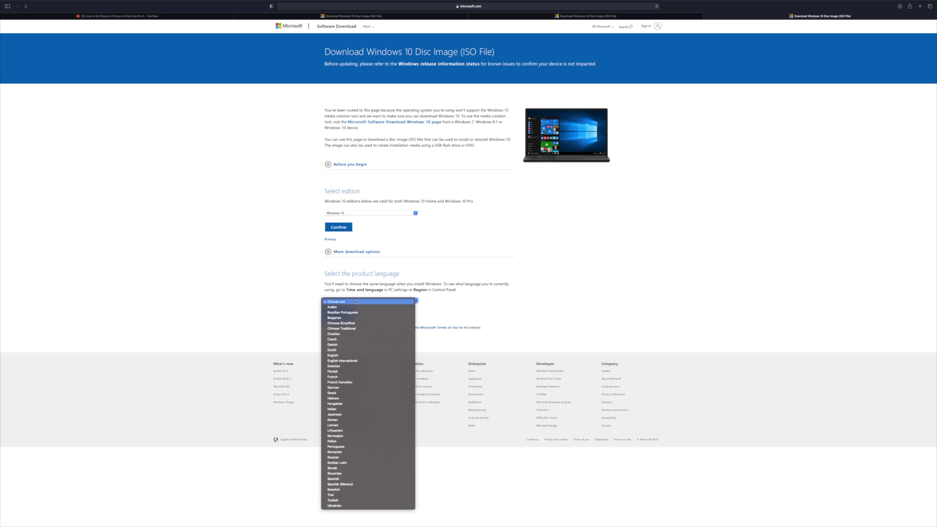
left_click(345, 355)
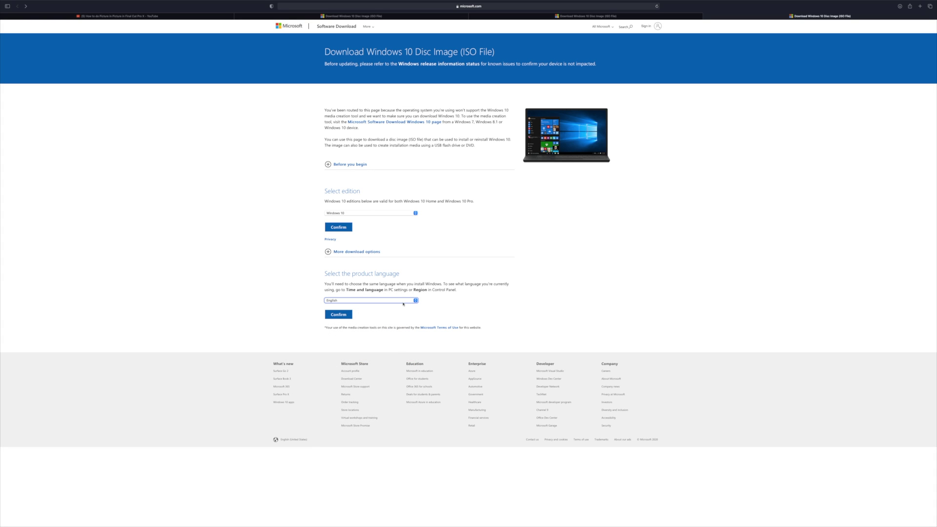
left_click(341, 315)
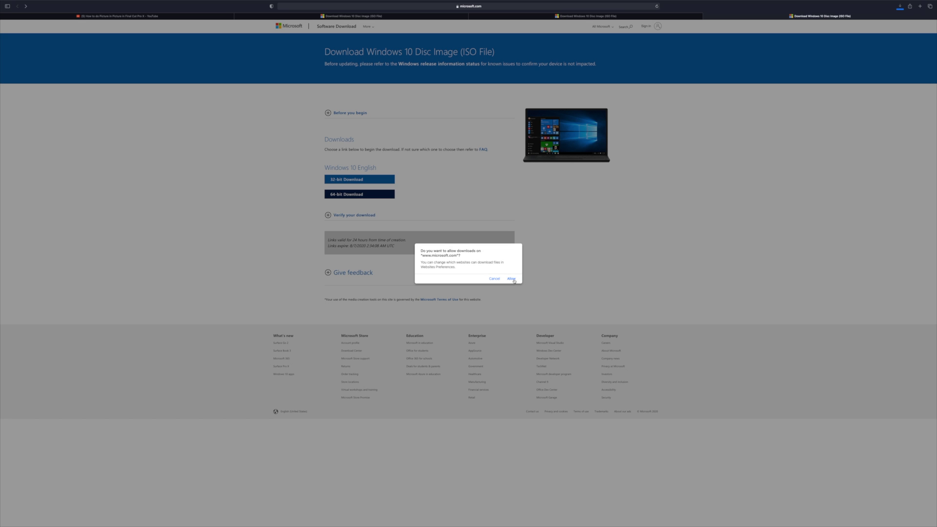
left_click(512, 279)
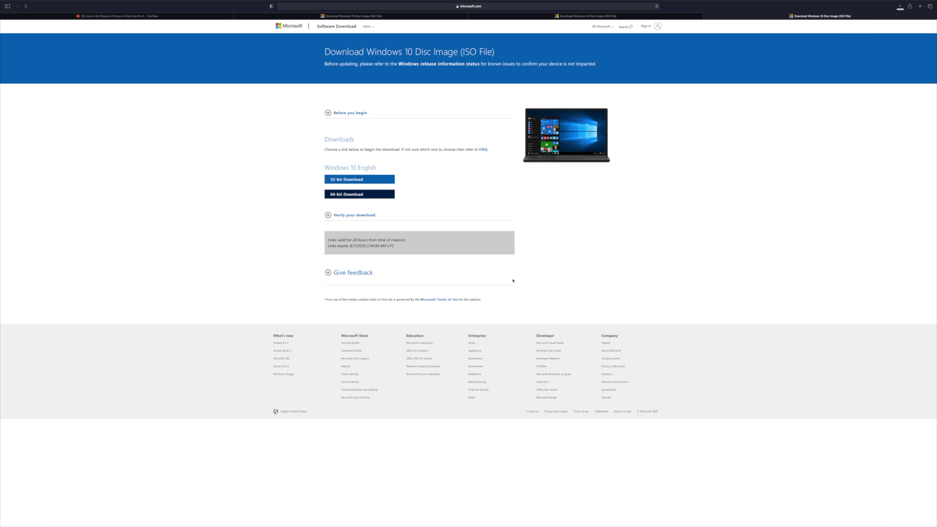
left_click(900, 6)
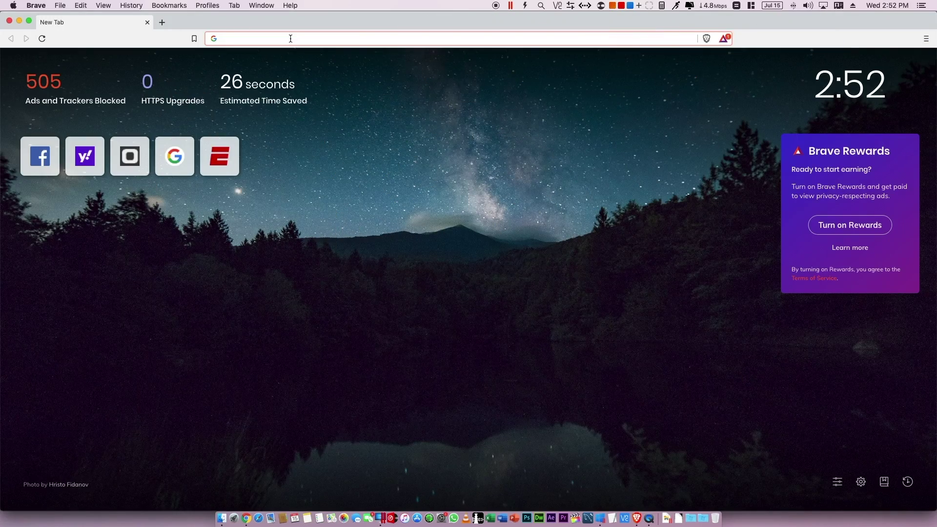
Switch to the Brave browser and open the ventoy.net website.
type("vent")
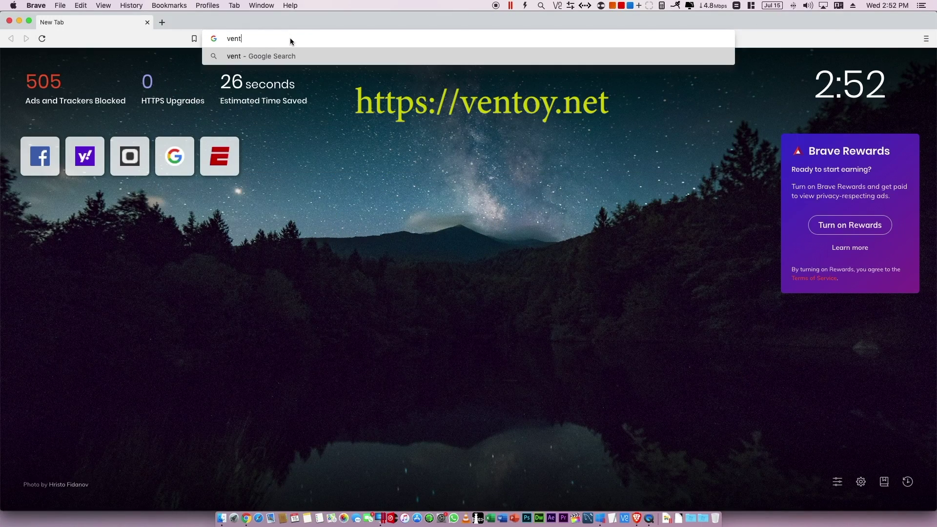
type("oy.net")
key("Return")
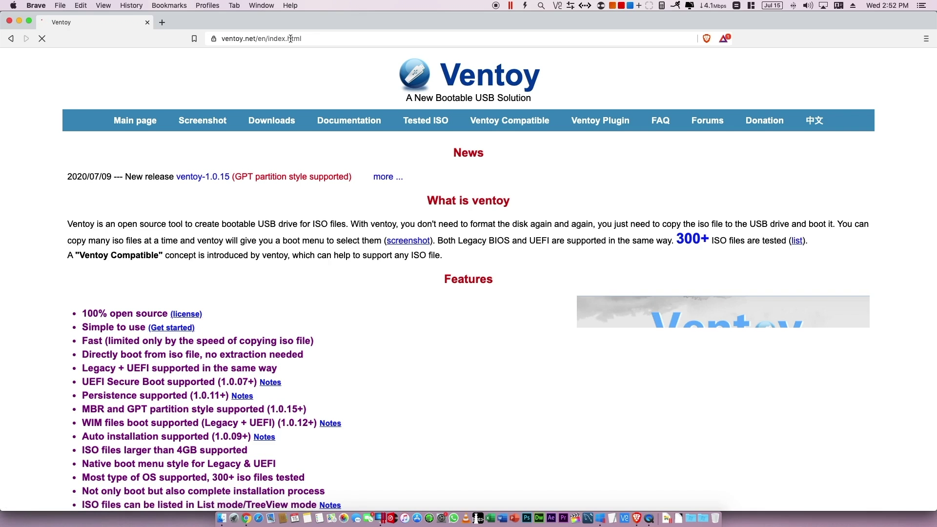
Download ventoy-1.0.15-windows.zip from the assets of the Ventoy 1.0.15 release on GitHub.
left_click(208, 173)
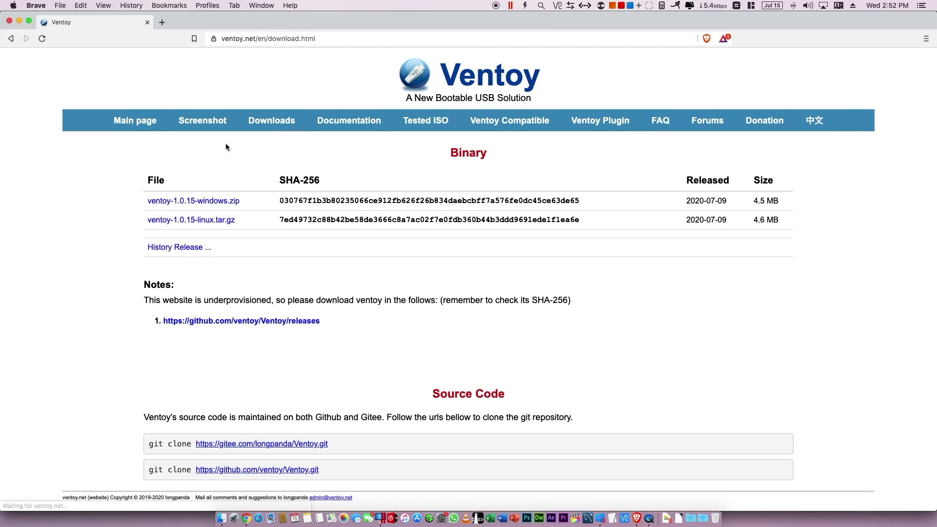
left_click(176, 203)
scroll(521, 178, "down", 3)
scroll(521, 179, "down", 2)
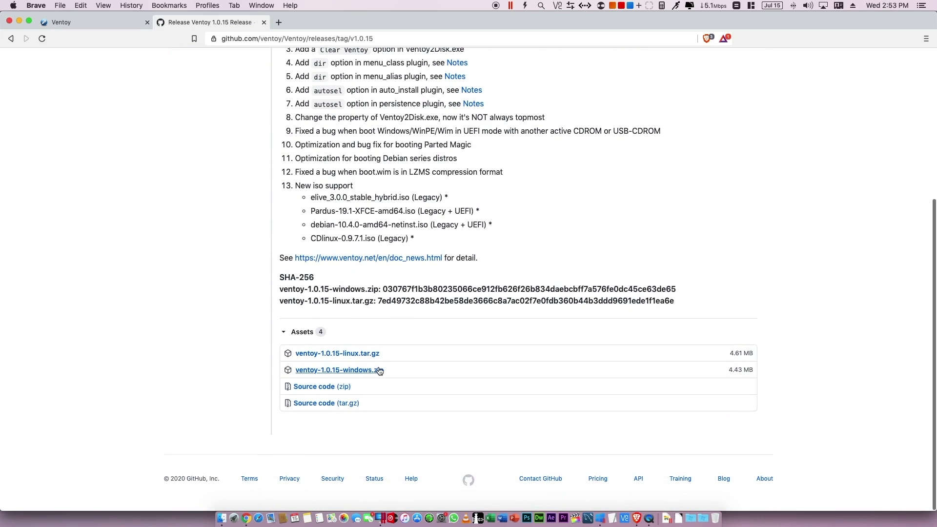
left_click(376, 369)
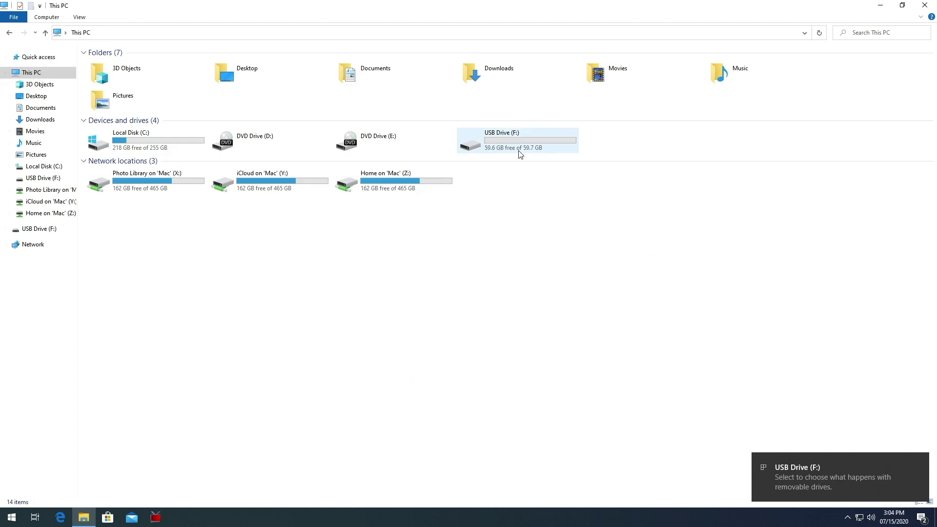
Inspect the contents of USB Drive (F:) in File Explorer, then minimize the window.
double_click(475, 141)
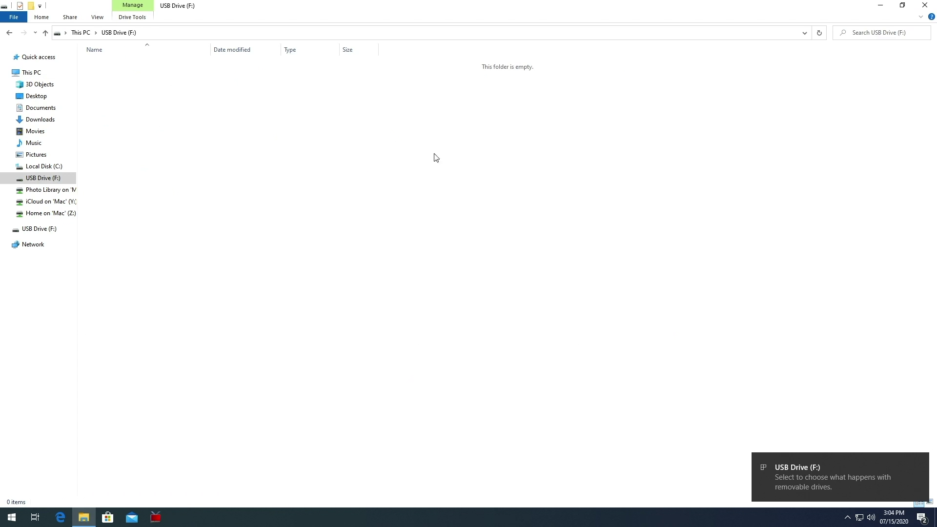
left_click(9, 33)
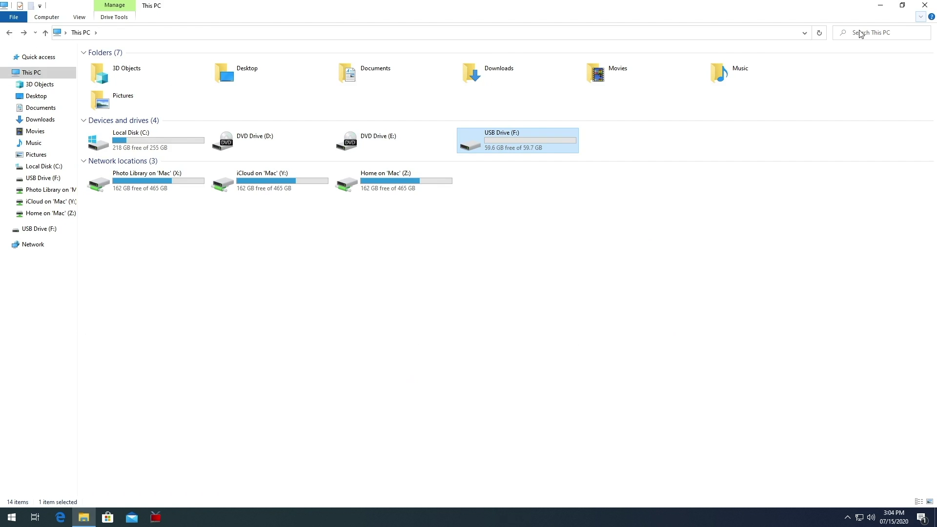
left_click(880, 5)
Launch the Ventoy2Disk application from the extracted ventoy-1.0.15 folder inside Ventoy Installation on the desktop, allowing it to run.
double_click(470, 69)
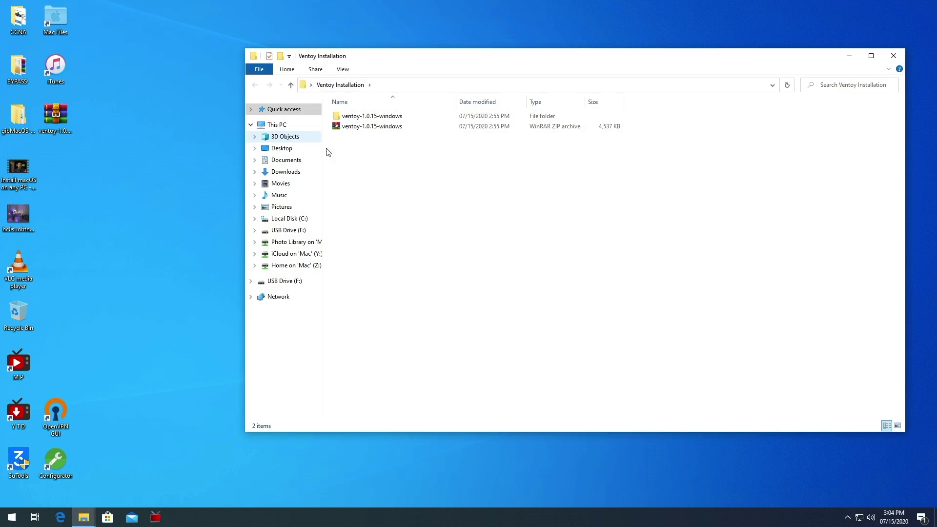
double_click(383, 117)
left_click(871, 56)
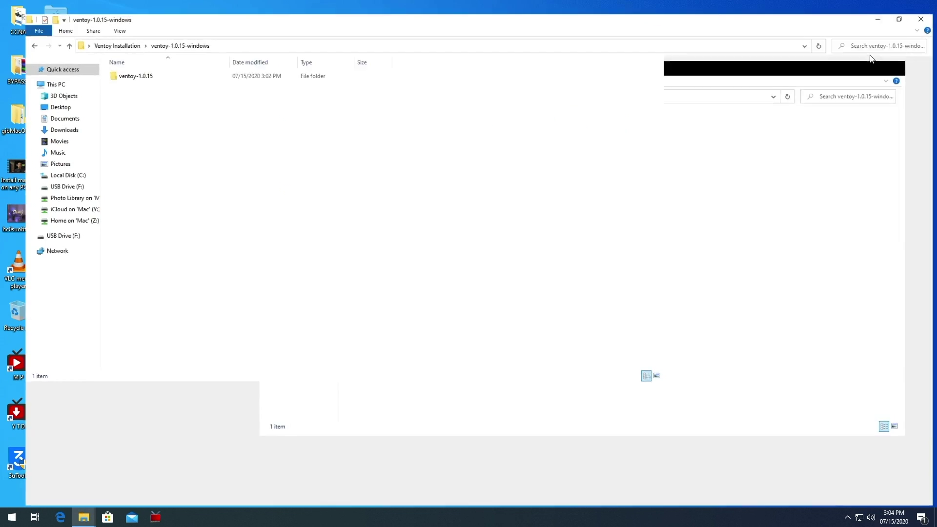
double_click(130, 70)
left_click(112, 97)
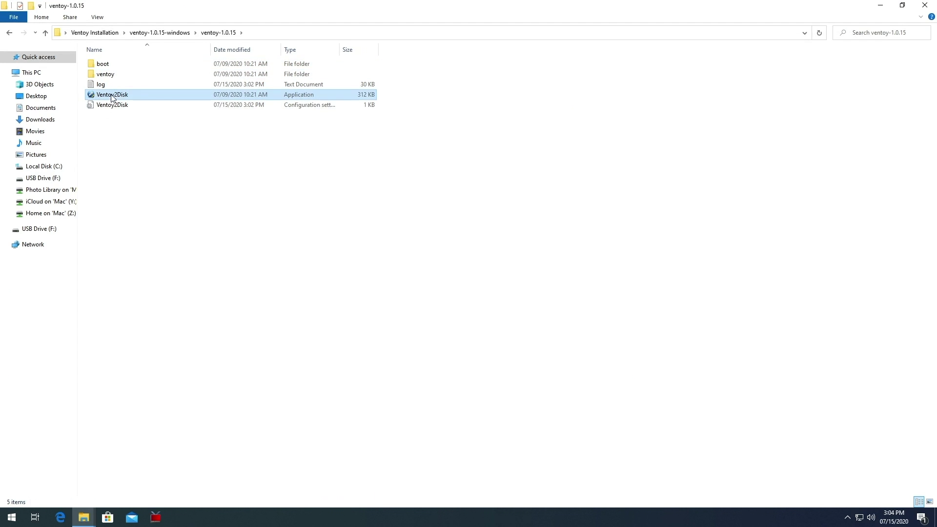
double_click(112, 98)
left_click(438, 337)
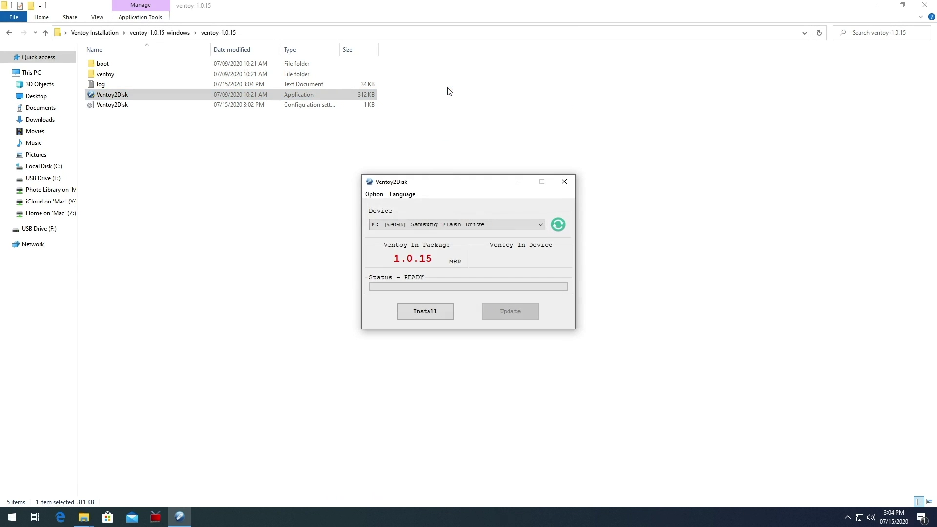
Install Ventoy on the F: 64GB Samsung Flash Drive, accepting both disk formatting warnings.
left_click(544, 225)
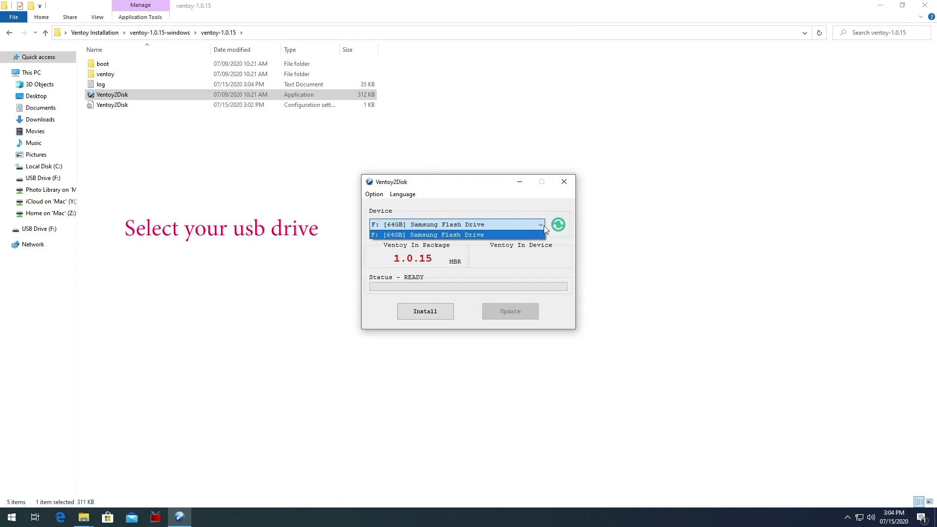
left_click(543, 226)
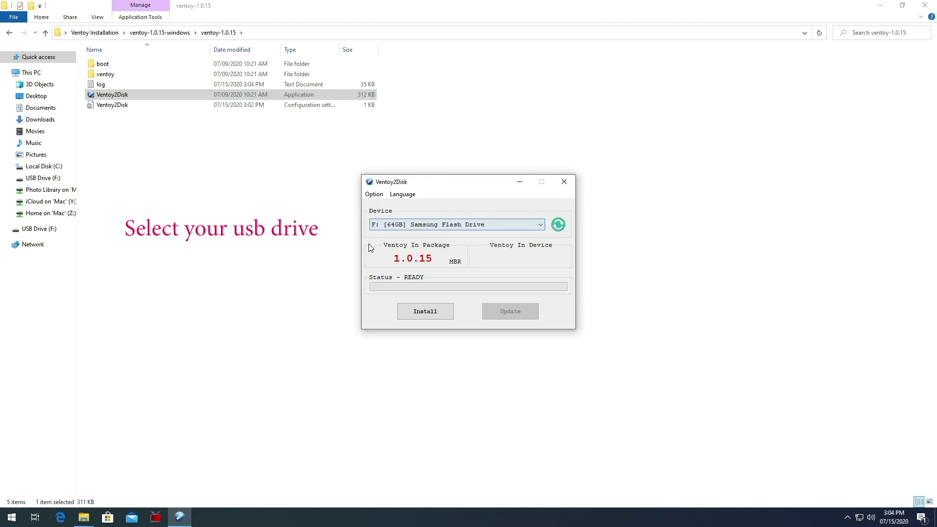
left_click(429, 318)
left_click(494, 293)
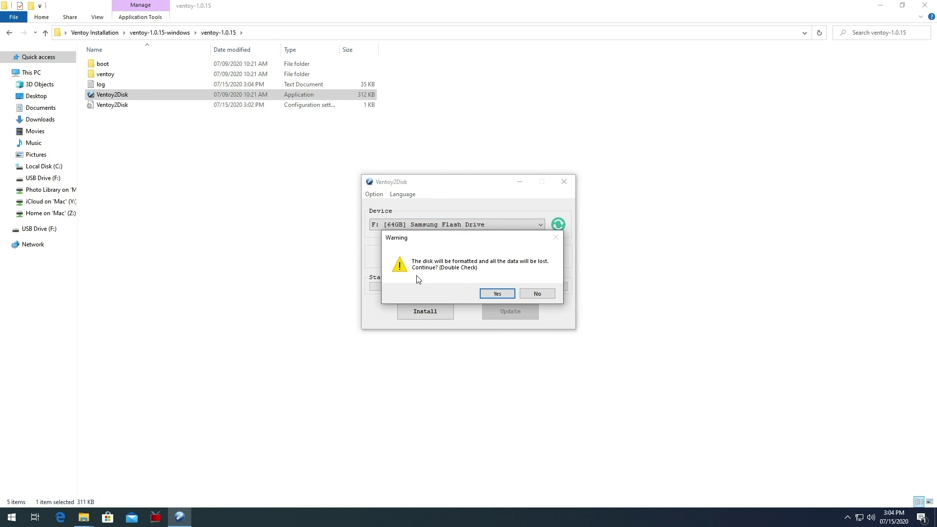
left_click(487, 295)
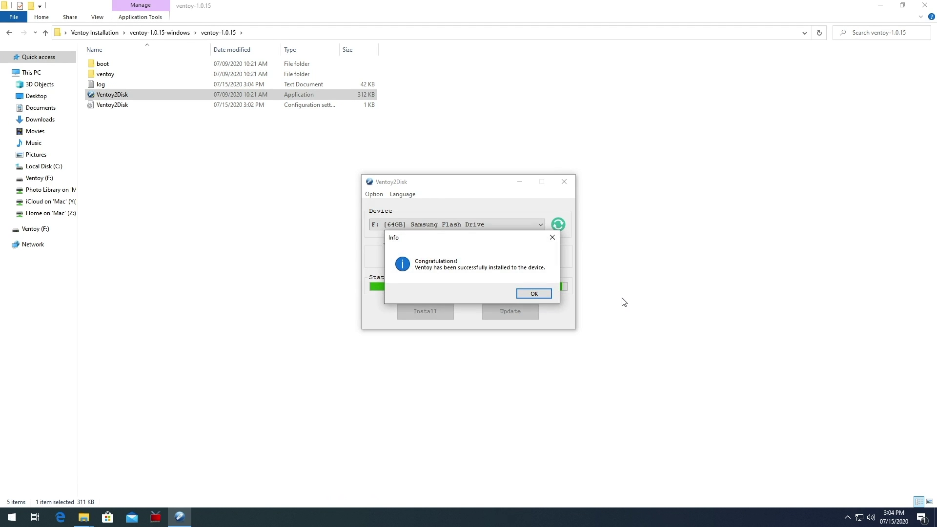
left_click(534, 293)
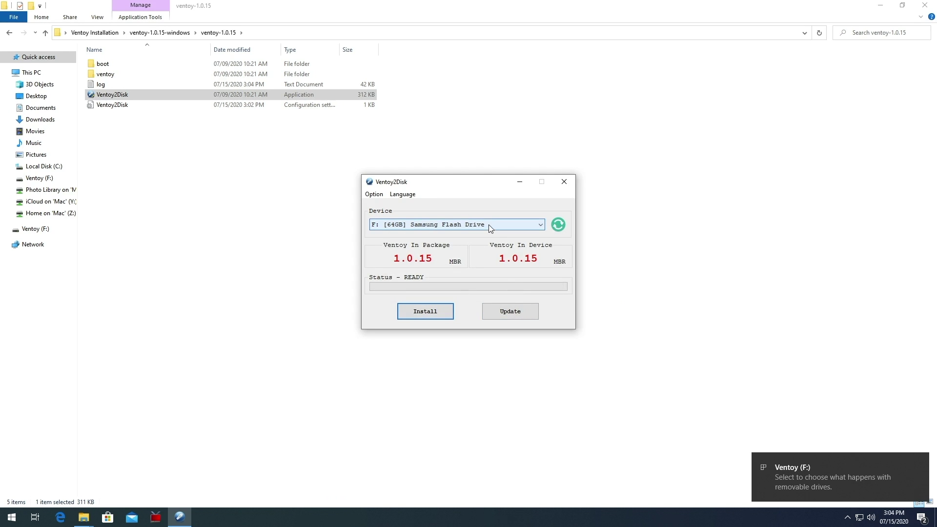
Open the Ventoy (F:) drive and place its window side by side with the desktop's Operating System folder.
left_click(31, 72)
double_click(490, 140)
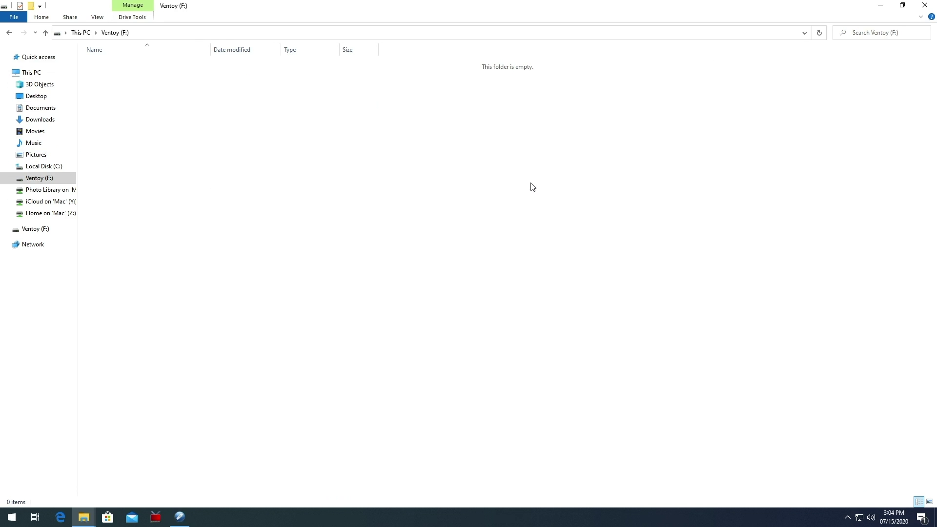
key("super+Right")
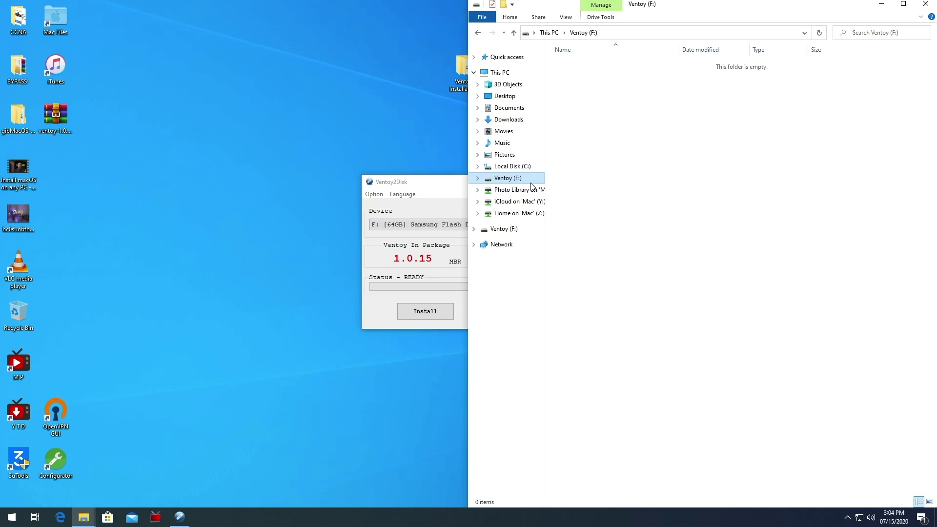
left_click(83, 517)
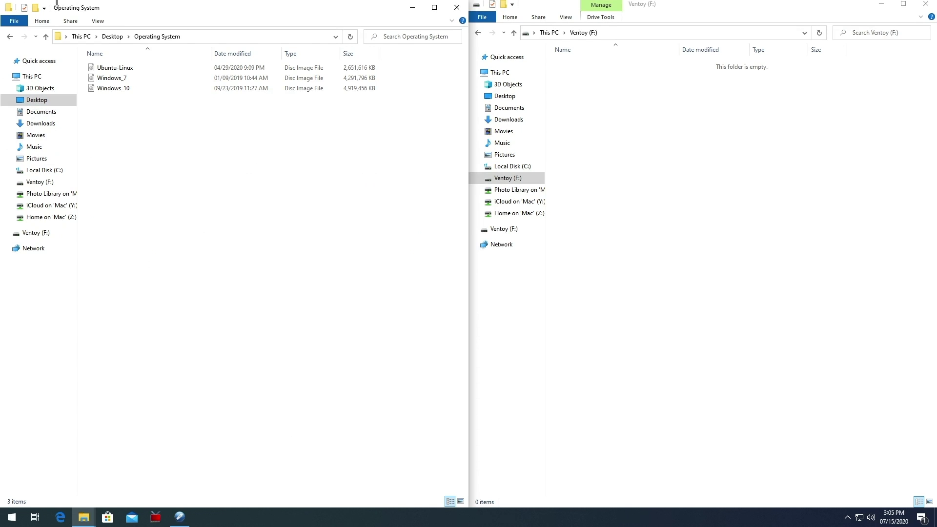
left_click(731, 141)
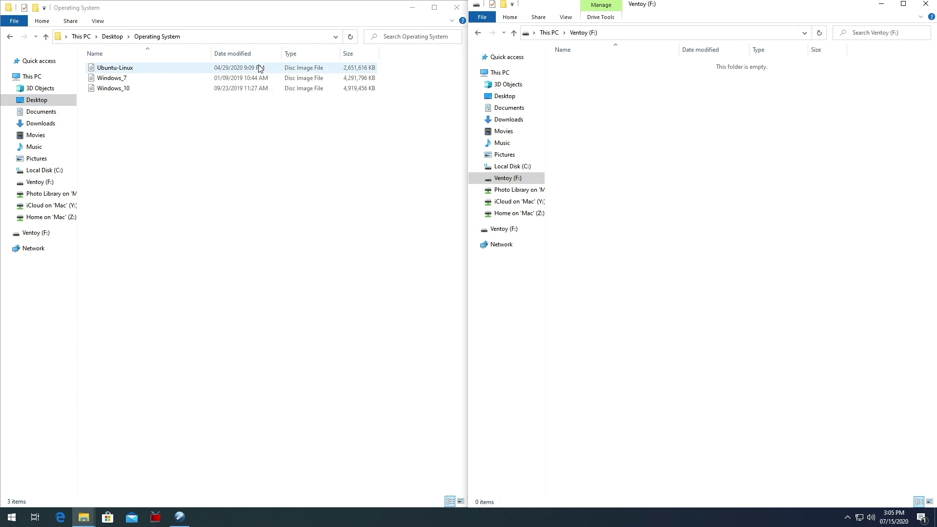
Copy the Ubuntu-Linux, Windows_7 and Windows_10 disc images from the Operating System folder to the Ventoy (F:) drive.
left_click_drag(90, 112, 116, 66)
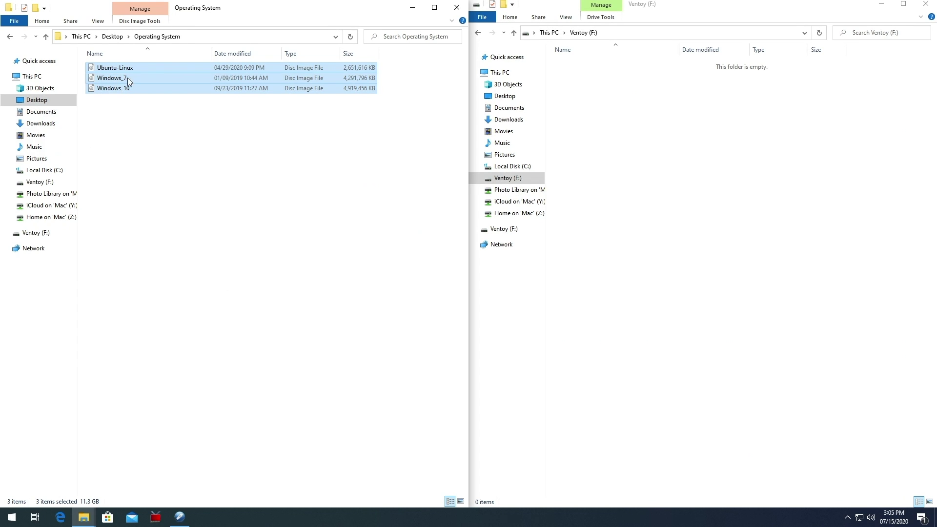
right_click(133, 91)
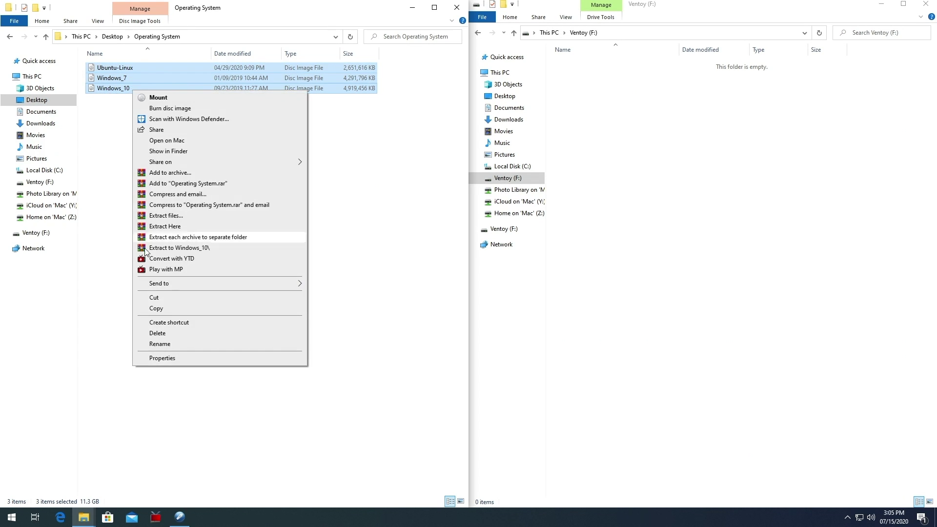
left_click(156, 303)
left_click(689, 179)
right_click(733, 159)
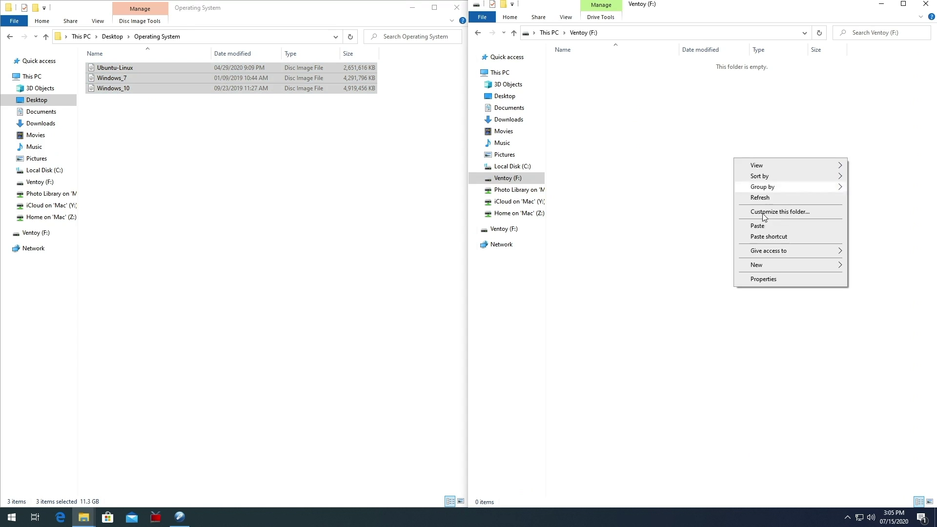
left_click(765, 227)
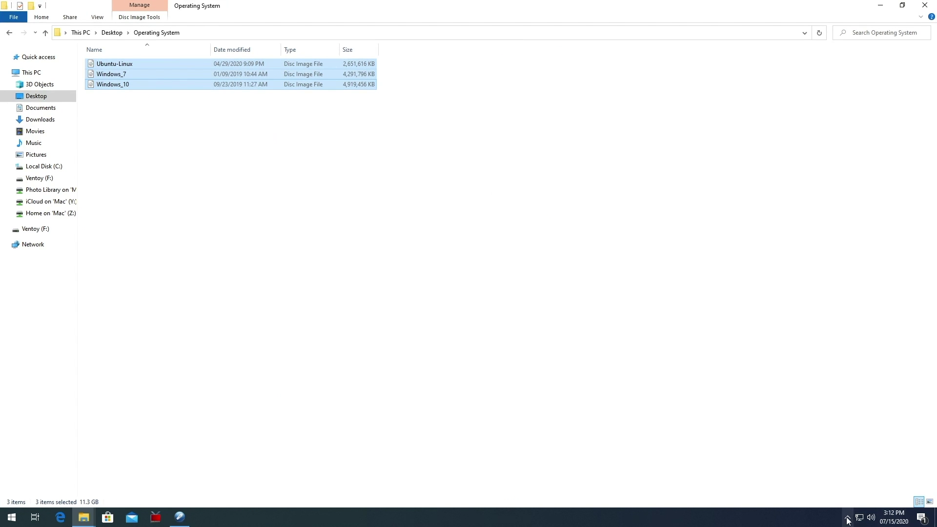
Safely eject the Ventoy USB flash drive from Windows.
left_click(847, 518)
left_click(849, 483)
left_click(851, 463)
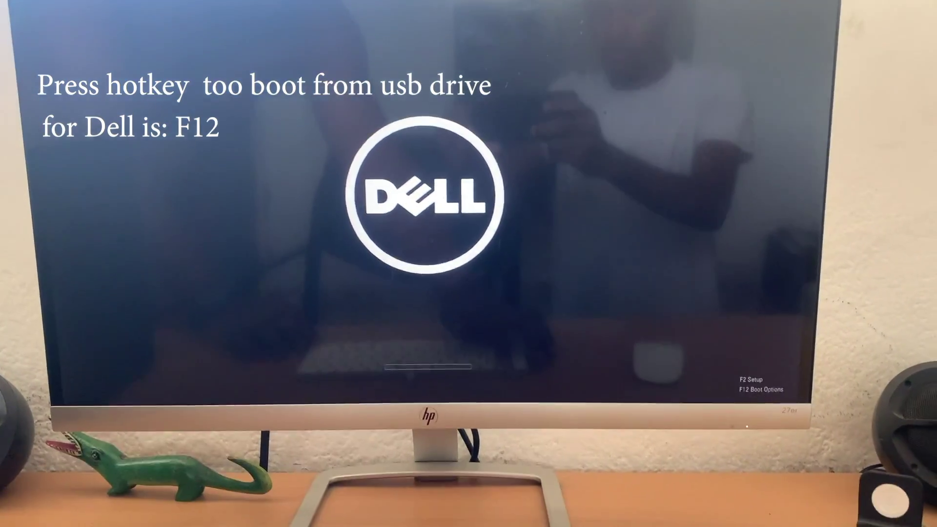
key("F12")
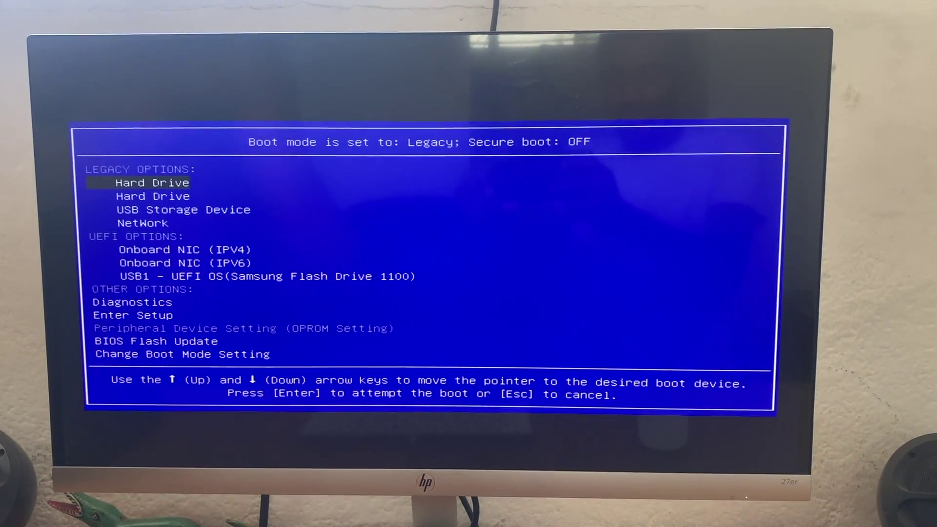
Boot the PC from the USB Storage Device listed under the legacy boot options.
key("Down")
key("Down")
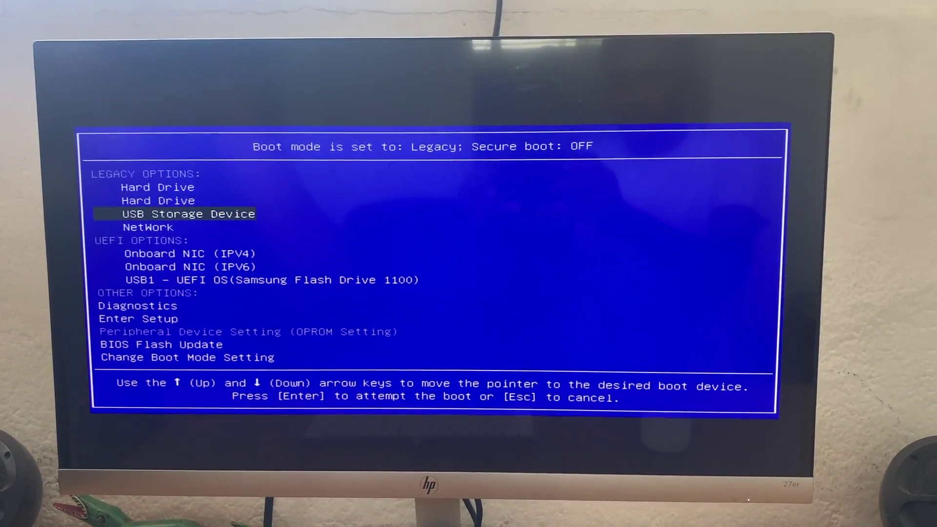
key("Return")
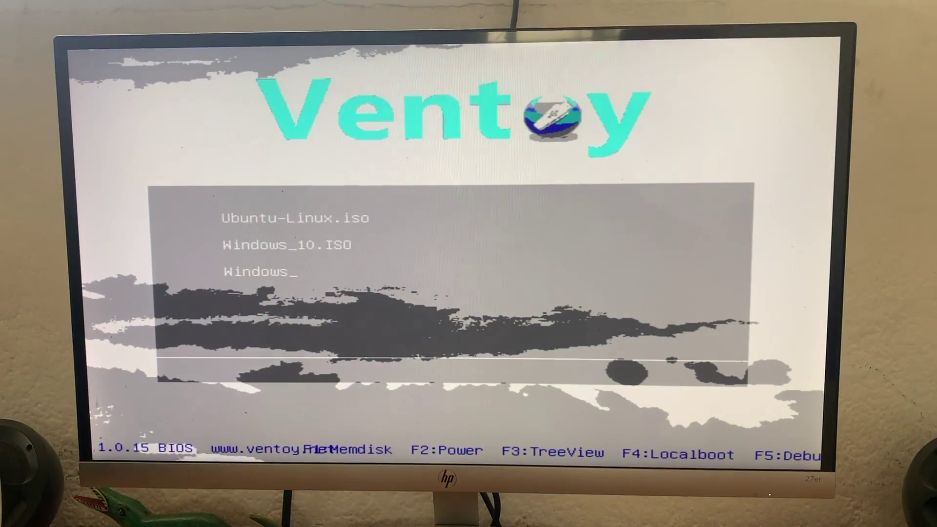
Try to boot the Windows_10.ISO image from the Ventoy boot list.
key("Down")
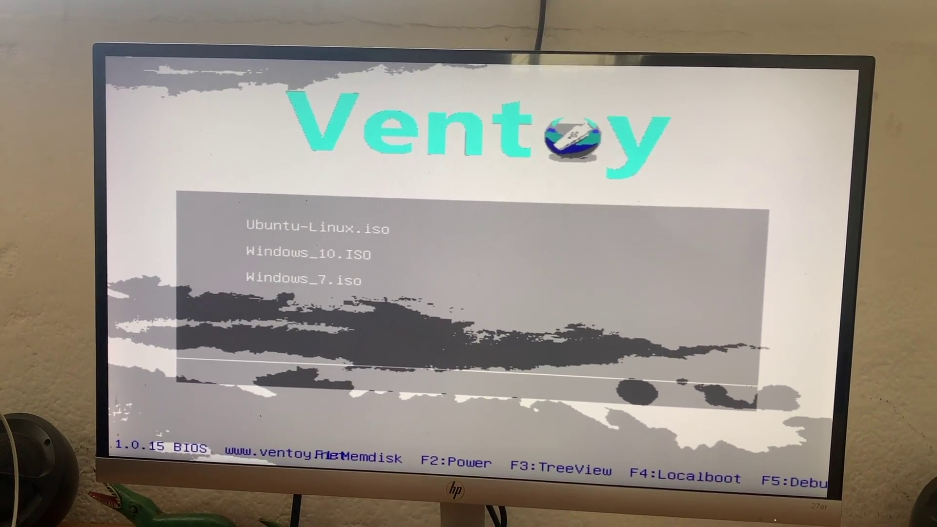
key("Return")
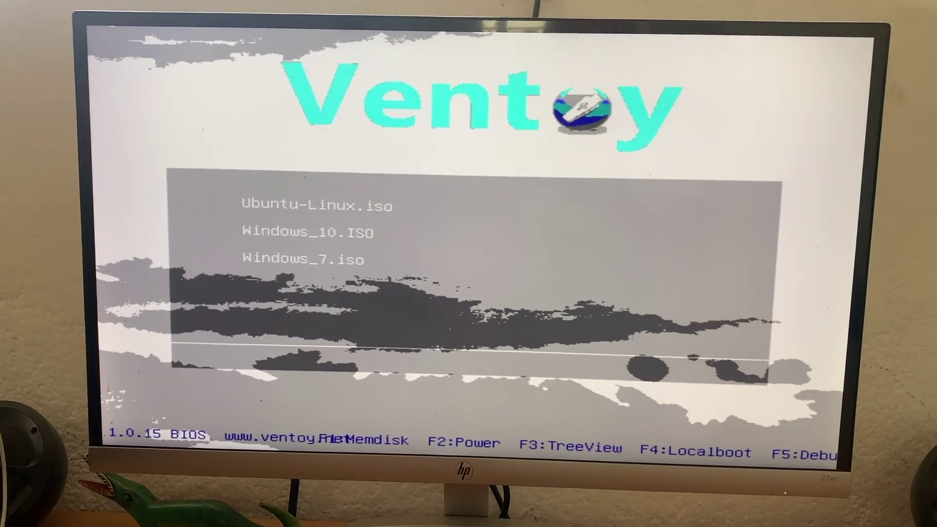
Boot the Ubuntu-Linux.iso image from the Ventoy boot list and start Ubuntu with the option to try it without installing.
key("Down")
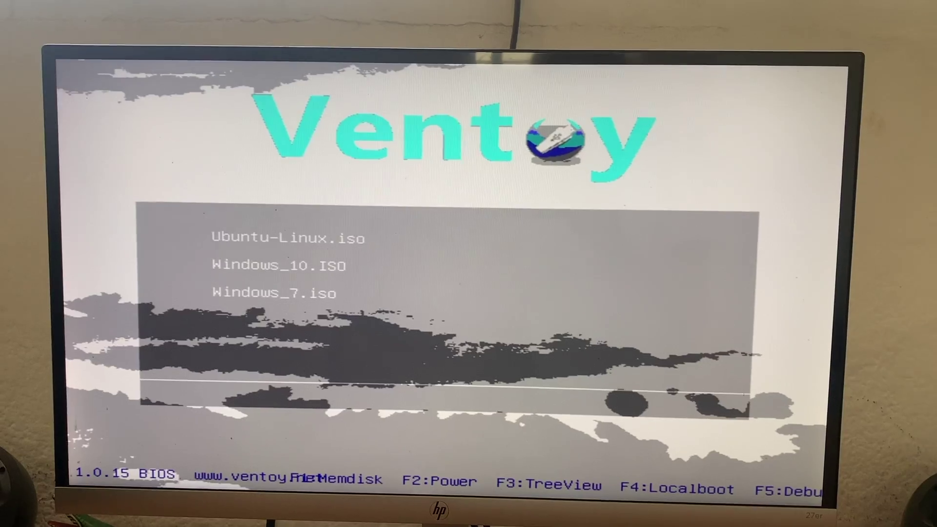
key("Return")
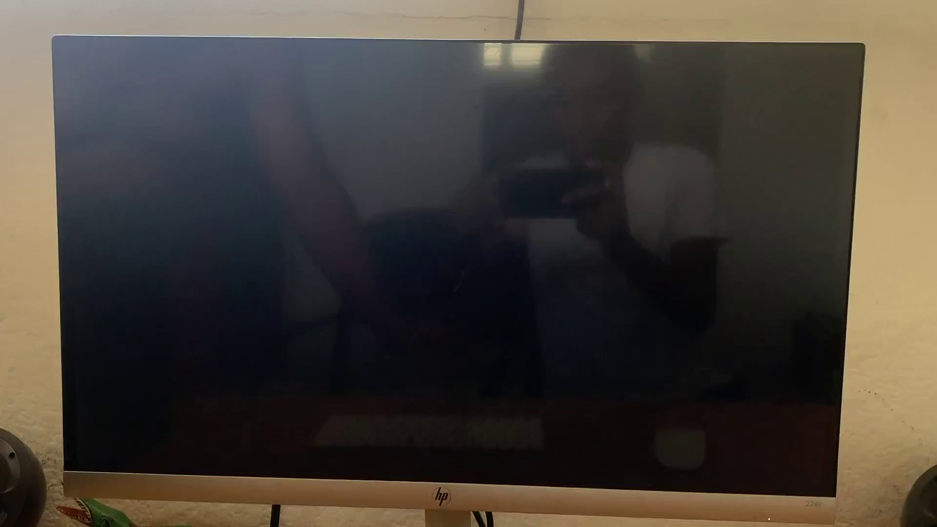
key("Return")
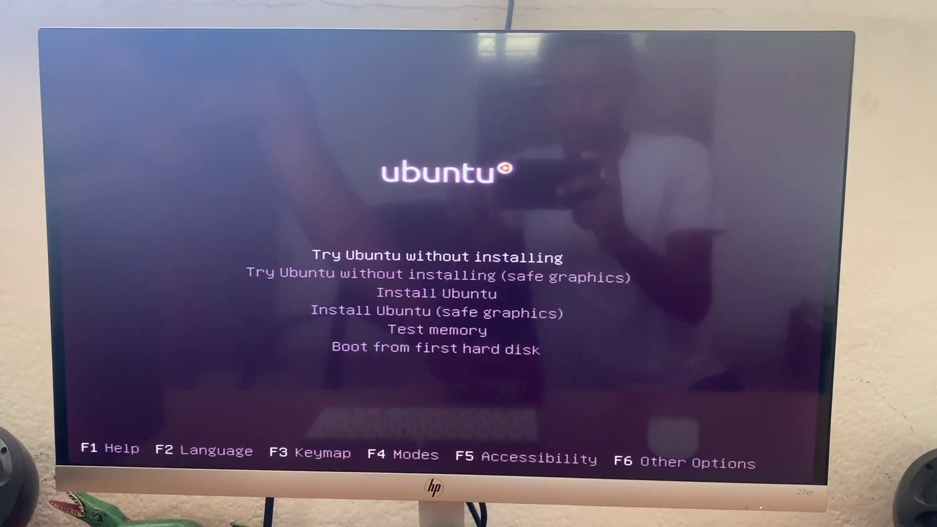
key("Return")
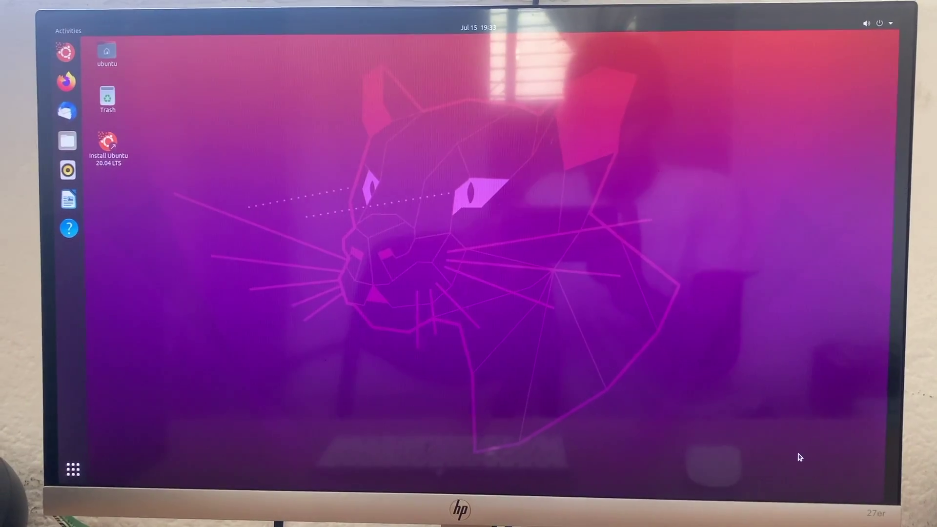